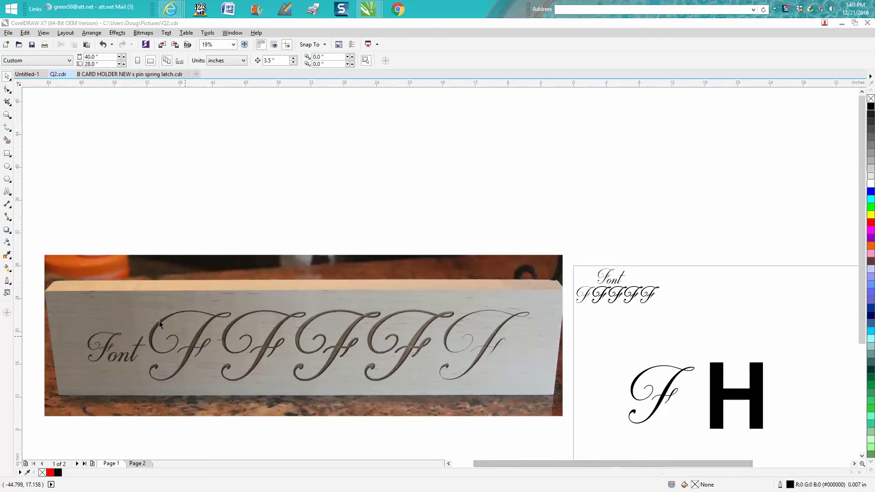
Zoom in on the engraved 'Font' and script F letters in the wood sign photo
{"action": "left_click", "coordinate": [6, 115]}
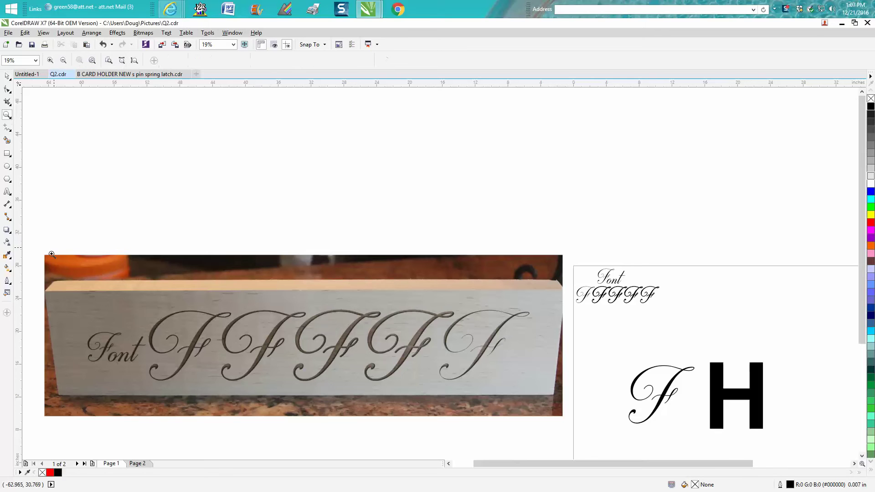
{"action": "left_click_drag", "start_coordinate": [51, 268], "coordinate": [533, 428]}
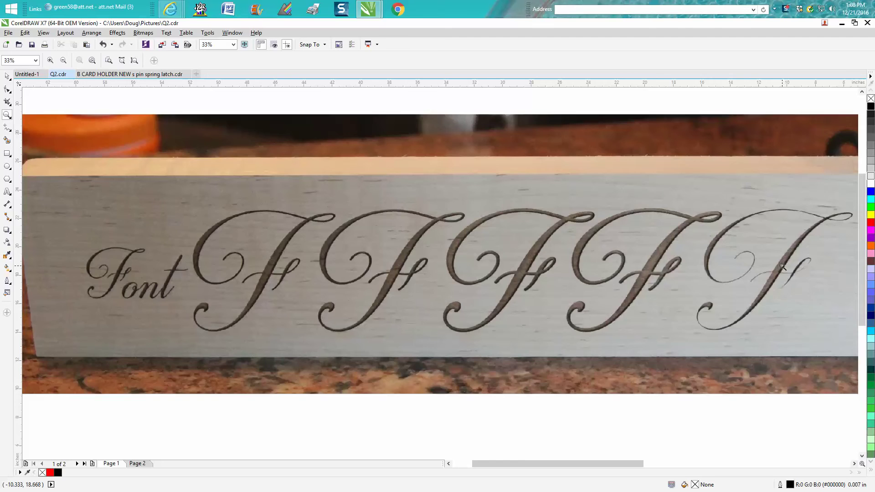
Zoom out, then zoom onto the row of Font F's and onto the script F beside the bold H
{"action": "scroll", "coordinate": [782, 267], "scroll_direction": "down", "scroll_amount": 2}
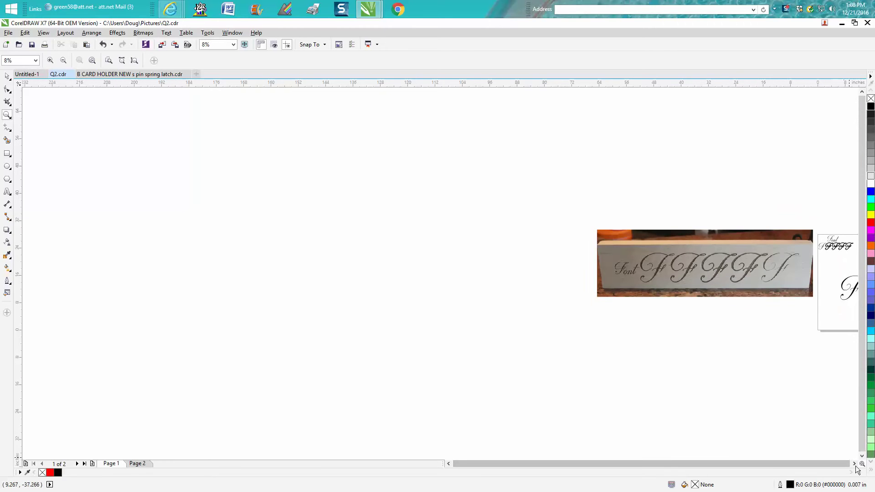
{"action": "left_click", "coordinate": [854, 464]}
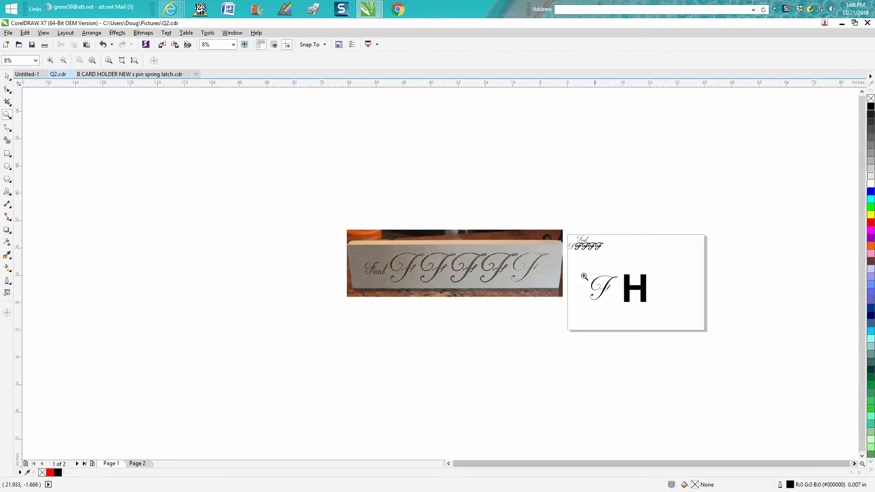
{"action": "left_click_drag", "start_coordinate": [578, 266], "coordinate": [567, 218]}
{"action": "left_click_drag", "start_coordinate": [405, 214], "coordinate": [659, 357]}
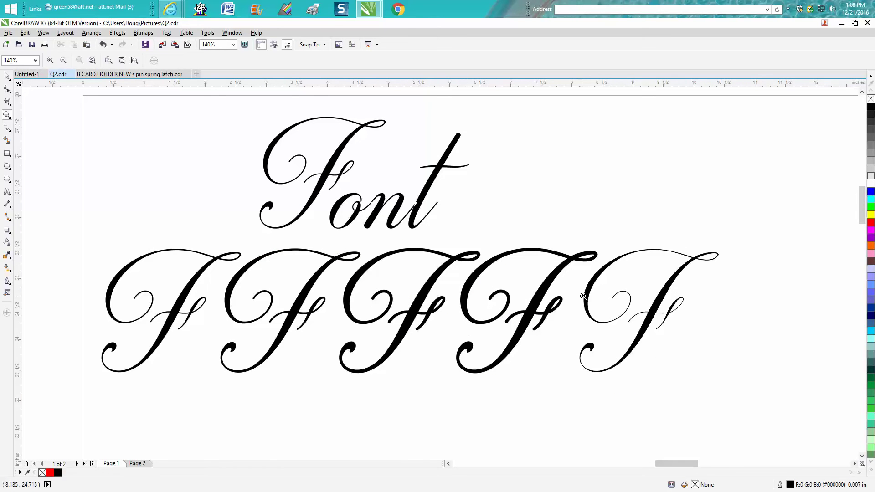
{"action": "scroll", "coordinate": [583, 296], "scroll_direction": "down", "scroll_amount": 4}
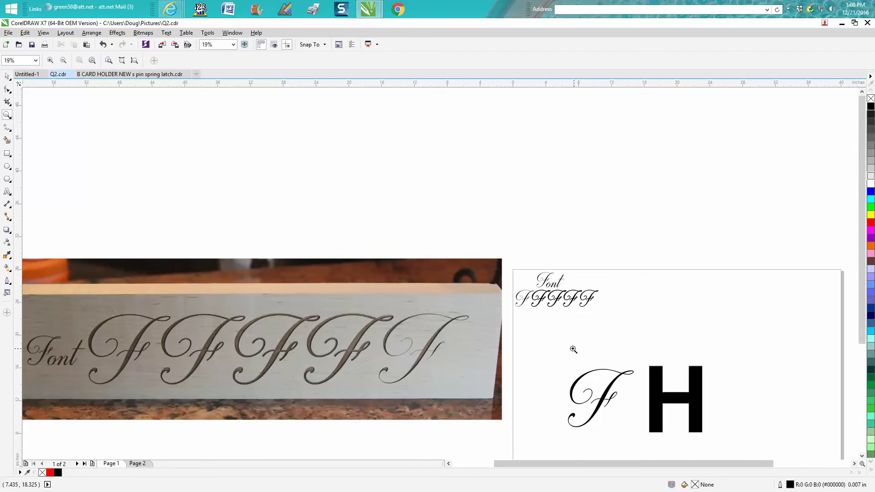
{"action": "left_click_drag", "start_coordinate": [556, 350], "coordinate": [735, 449]}
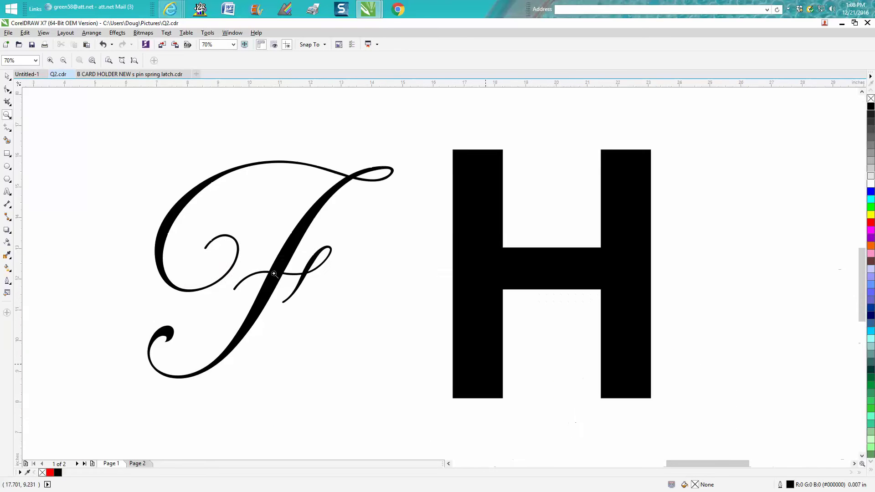
Select the script F, remove its fill, then refill it black
{"action": "left_click", "coordinate": [7, 76]}
{"action": "left_click", "coordinate": [250, 165]}
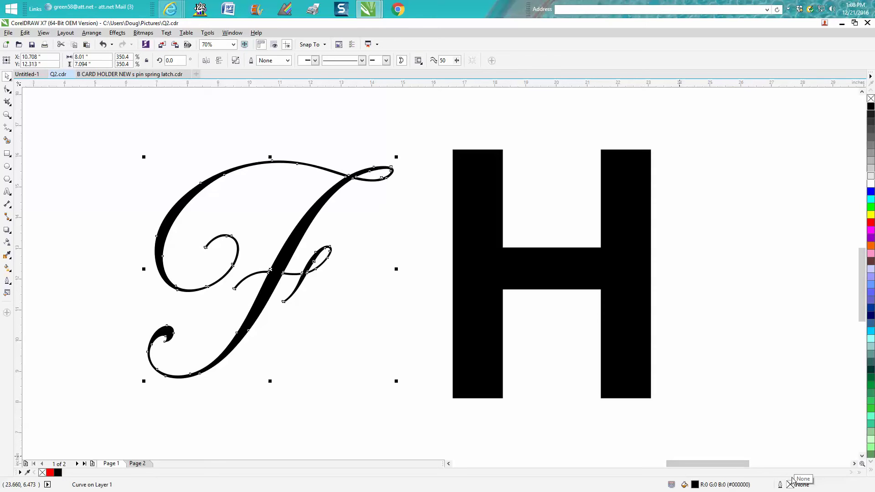
{"action": "left_click", "coordinate": [871, 99]}
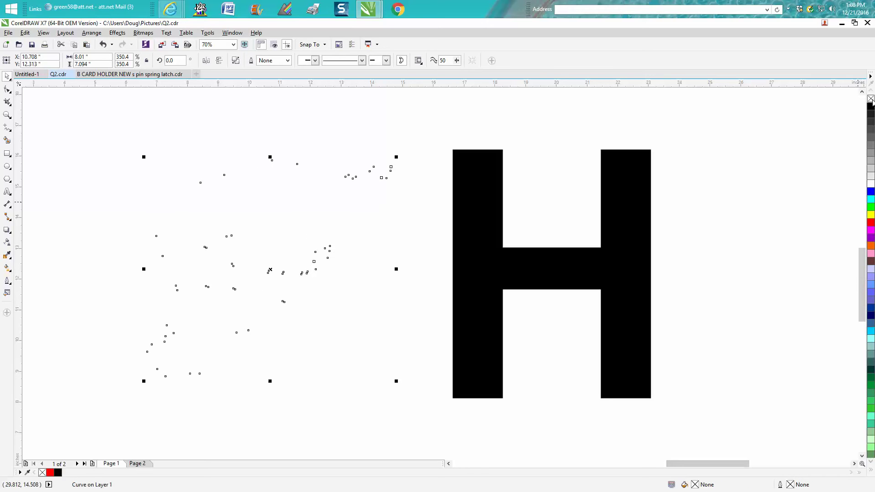
{"action": "left_click", "coordinate": [871, 107]}
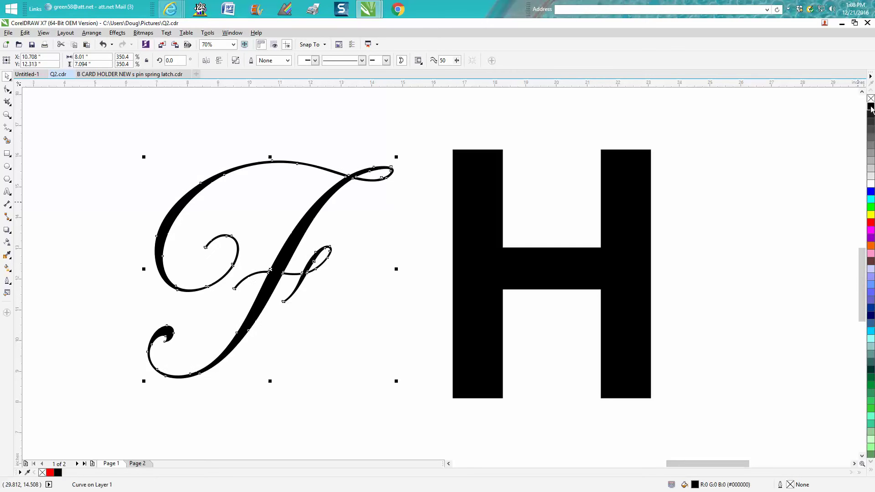
Give the script F a 0.03125 in black outline
{"action": "double_click", "coordinate": [790, 485]}
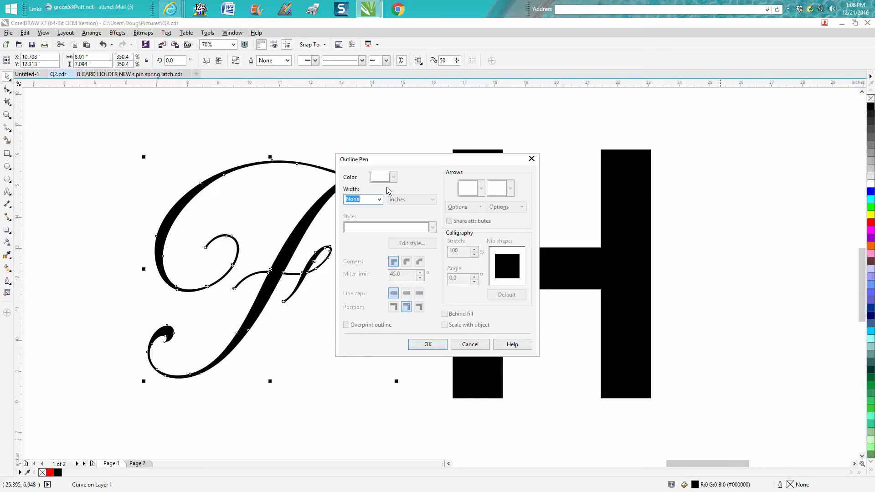
{"action": "left_click", "coordinate": [379, 199]}
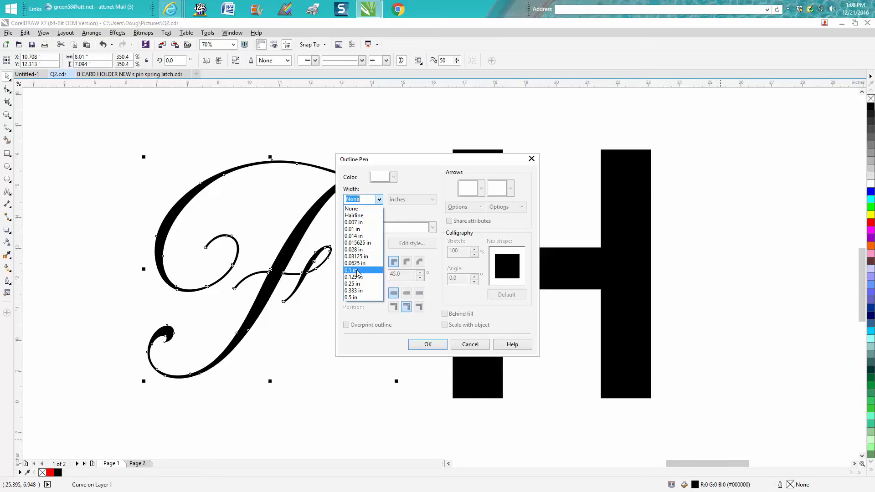
{"action": "left_click", "coordinate": [357, 256]}
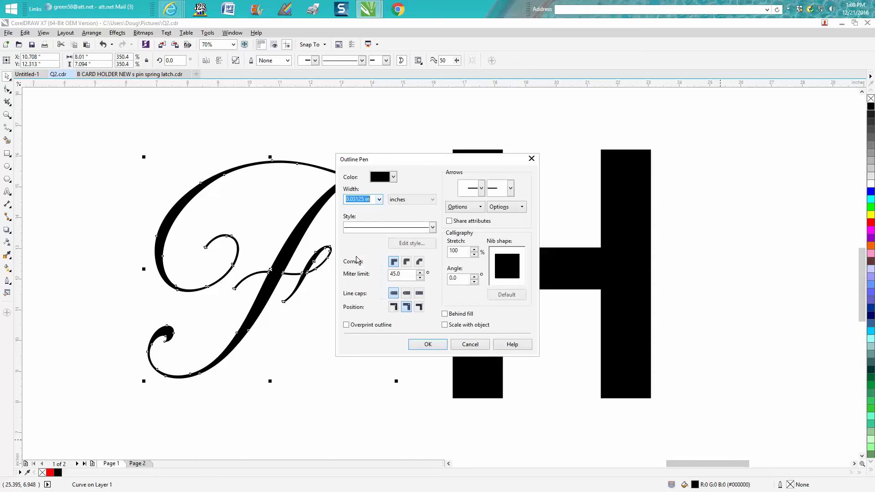
{"action": "left_click", "coordinate": [428, 344]}
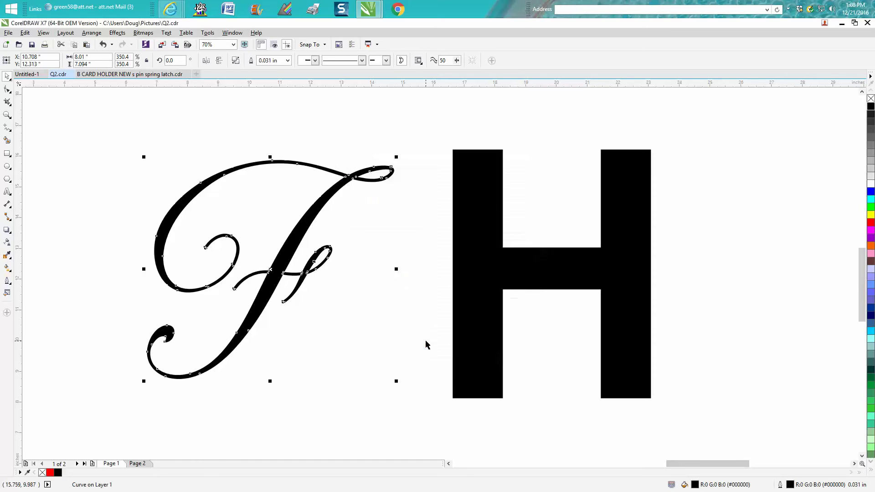
Widen the F's outline to 0.125 in and deselect it to inspect the result
{"action": "double_click", "coordinate": [790, 486]}
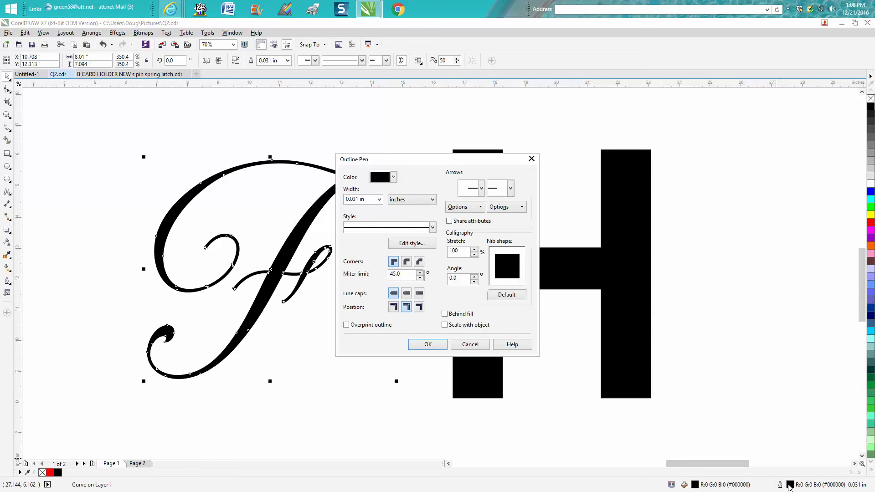
{"action": "left_click", "coordinate": [379, 199]}
{"action": "left_click", "coordinate": [356, 257]}
{"action": "left_click", "coordinate": [428, 344]}
{"action": "left_click", "coordinate": [399, 290]}
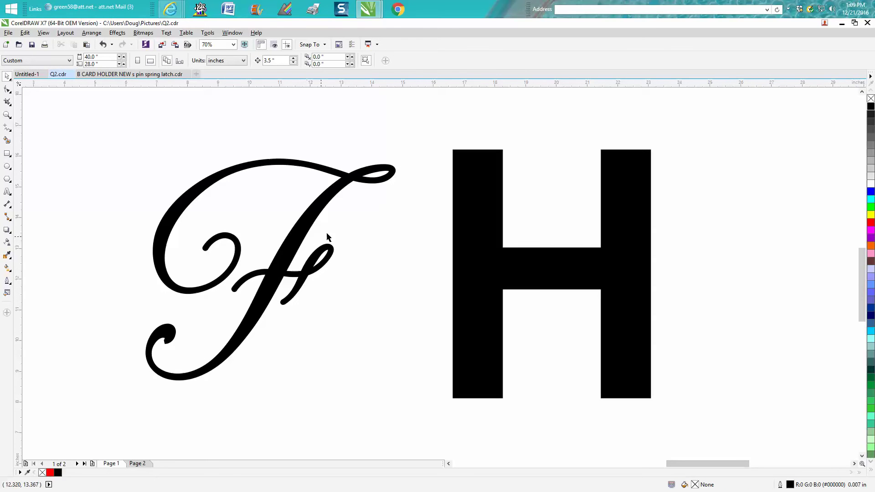
Compare the thickened F with the photo's engraved F loop, then zoom in on the bold H
{"action": "left_click", "coordinate": [301, 240]}
{"action": "scroll", "coordinate": [296, 237], "scroll_direction": "down", "scroll_amount": 4}
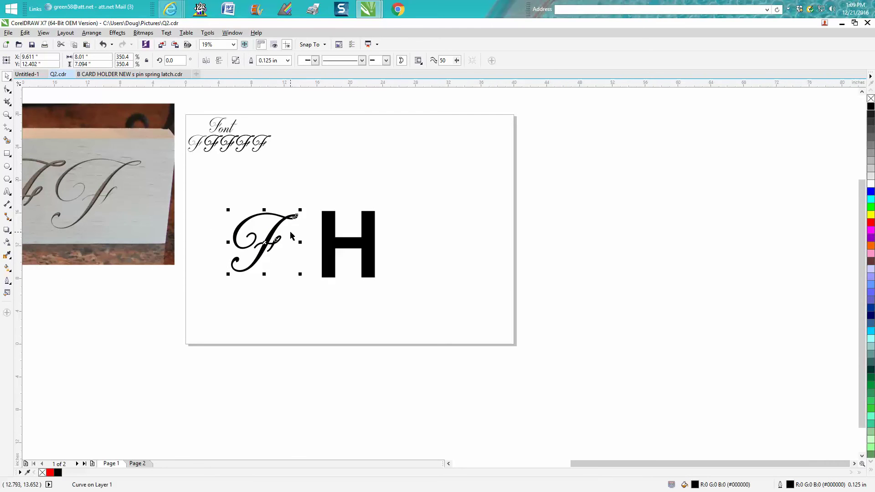
{"action": "left_click", "coordinate": [6, 115]}
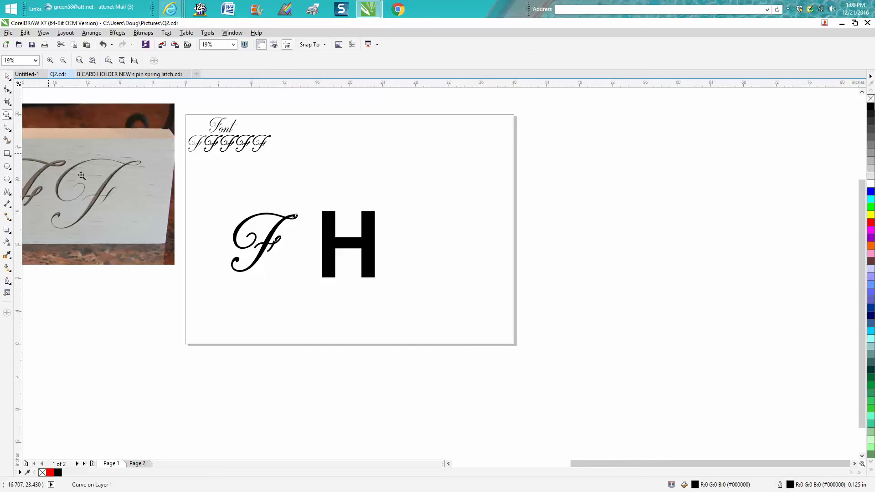
{"action": "scroll", "coordinate": [82, 176], "scroll_direction": "up", "scroll_amount": 5}
{"action": "scroll", "coordinate": [263, 228], "scroll_direction": "down", "scroll_amount": 1}
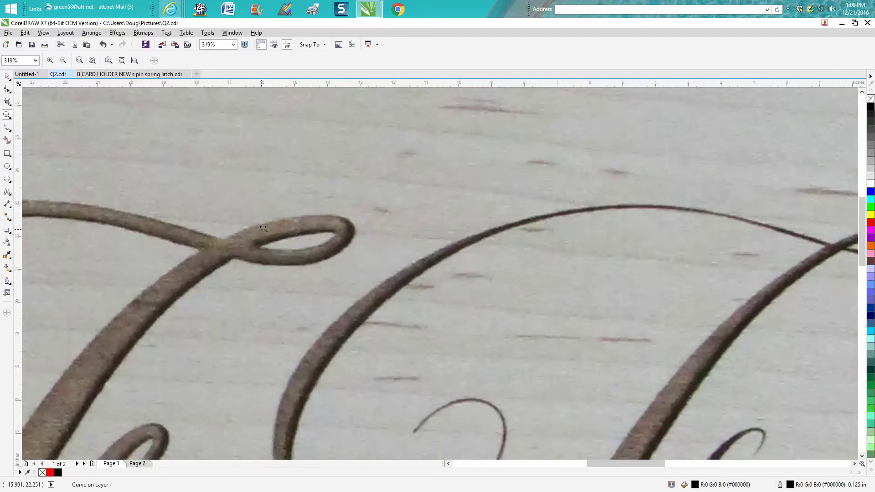
{"action": "scroll", "coordinate": [263, 228], "scroll_direction": "down", "scroll_amount": 2}
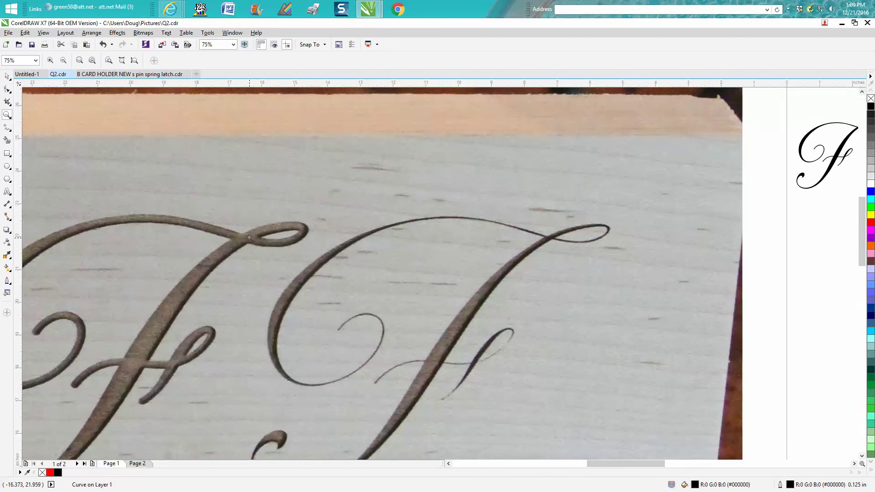
{"action": "scroll", "coordinate": [249, 237], "scroll_direction": "down", "scroll_amount": 2}
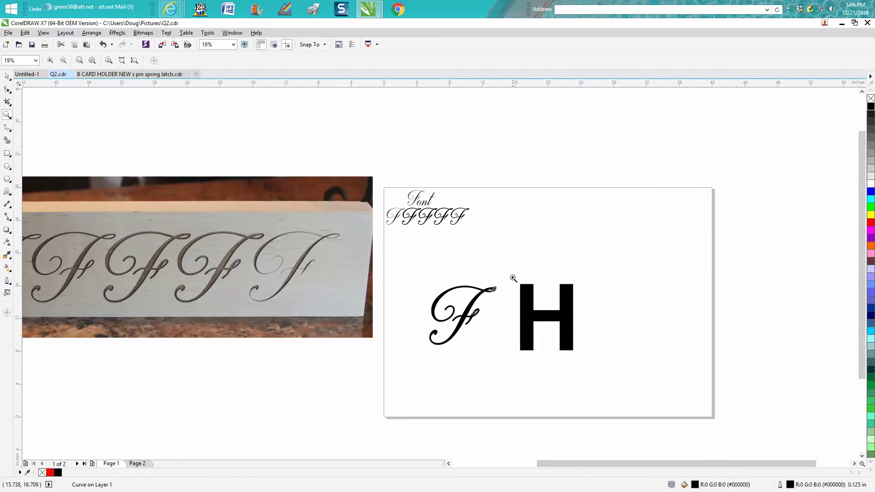
{"action": "left_click_drag", "start_coordinate": [514, 278], "coordinate": [595, 362]}
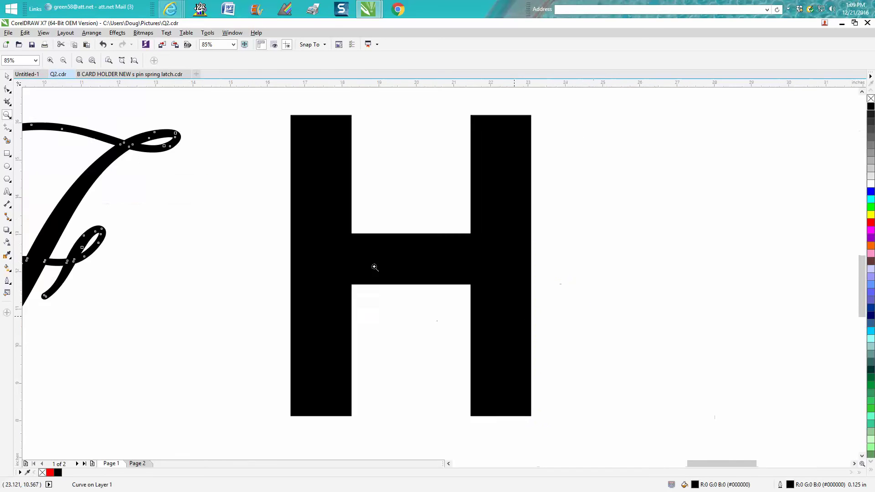
Select the H, toggle Bold off and on, and give it a 0.25 in black outline
{"action": "left_click", "coordinate": [8, 76]}
{"action": "left_click", "coordinate": [326, 205]}
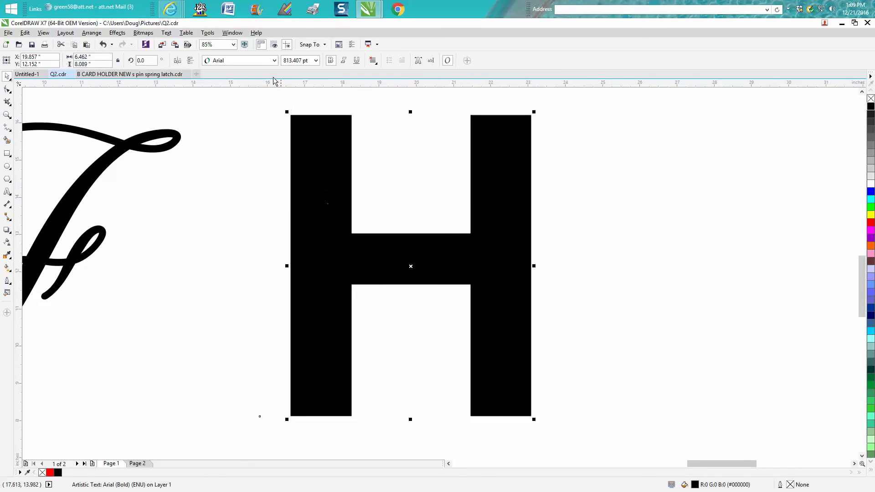
{"action": "left_click", "coordinate": [333, 61]}
{"action": "left_click", "coordinate": [332, 60]}
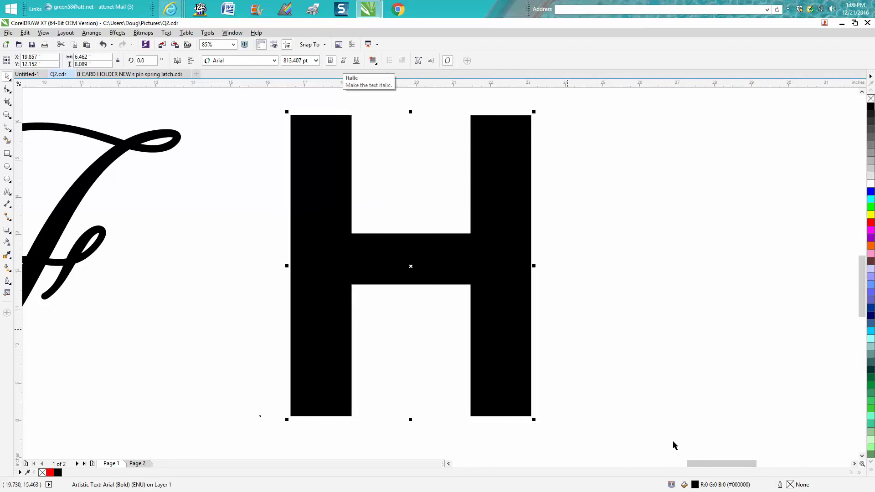
{"action": "double_click", "coordinate": [790, 486]}
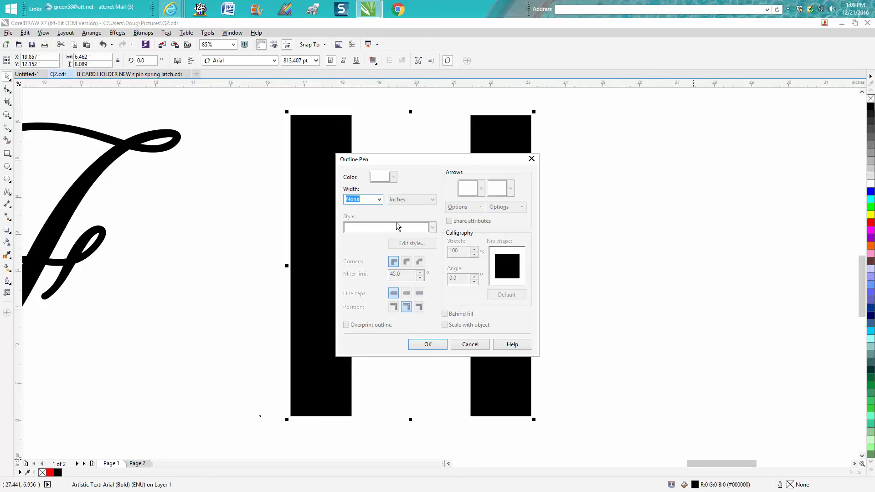
{"action": "left_click", "coordinate": [380, 200]}
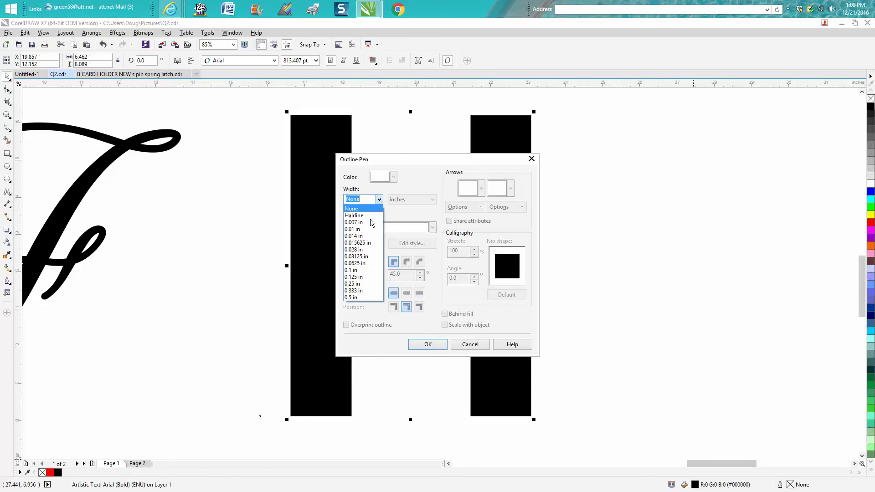
{"action": "left_click", "coordinate": [355, 283]}
{"action": "left_click", "coordinate": [435, 345]}
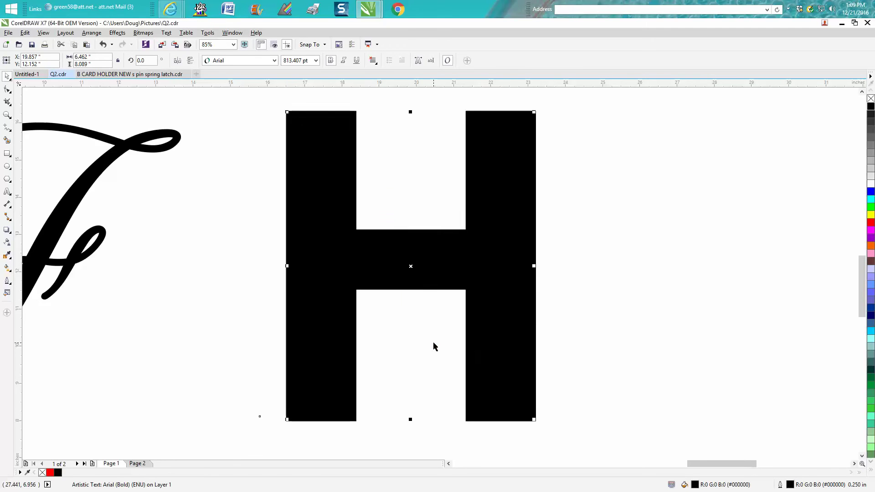
{"action": "scroll", "coordinate": [433, 347], "scroll_direction": "down", "scroll_amount": 4}
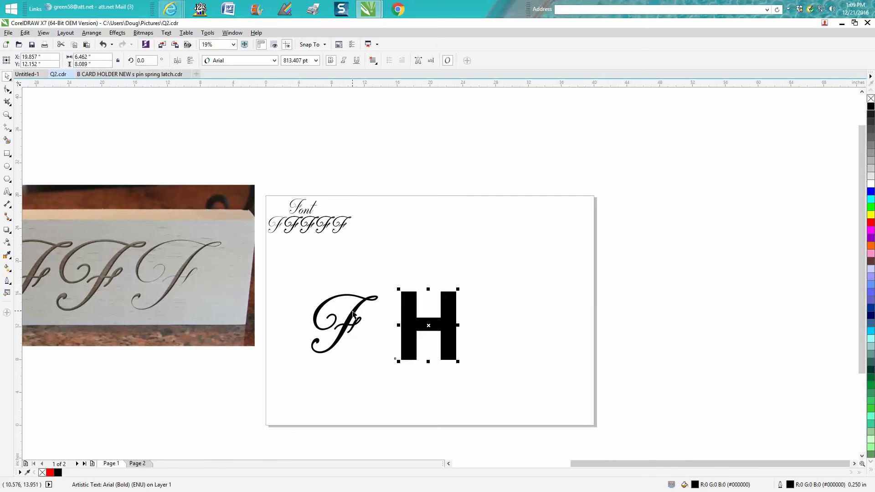
Move the script F, delete the bold H, then reposition the F mid-page
{"action": "left_click", "coordinate": [351, 312]}
{"action": "left_click_drag", "start_coordinate": [351, 312], "coordinate": [472, 243]}
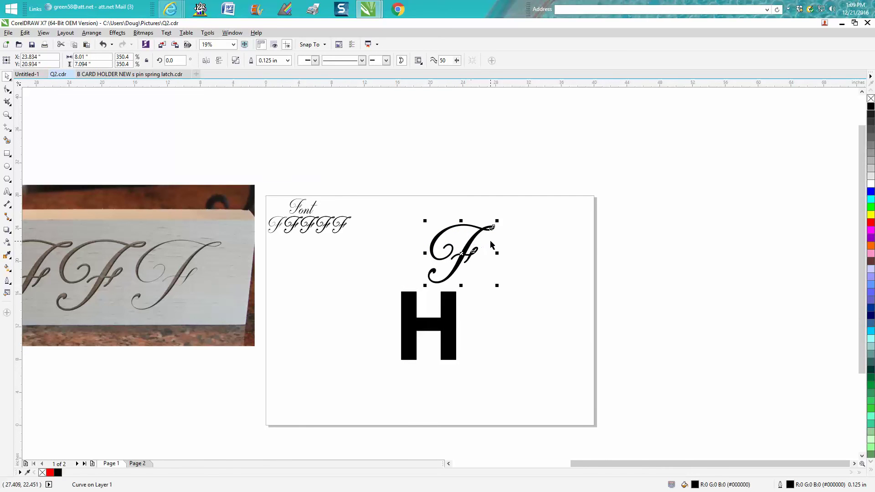
{"action": "left_click", "coordinate": [455, 306]}
{"action": "key", "text": "Delete"}
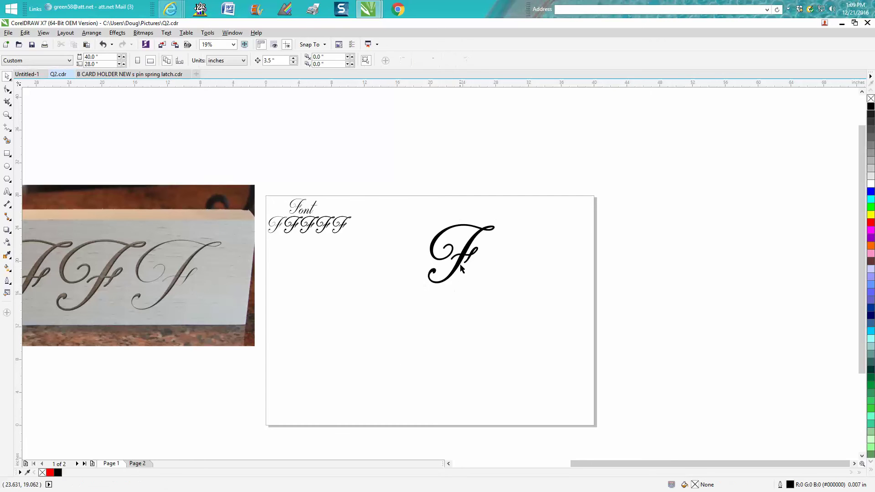
{"action": "left_click", "coordinate": [461, 256]}
{"action": "left_click_drag", "start_coordinate": [462, 256], "coordinate": [431, 309]}
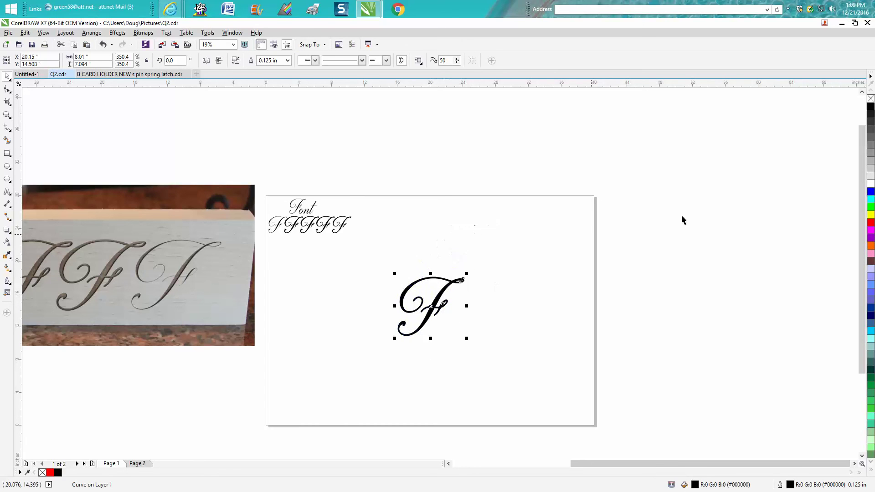
Zoom in on the script F and change it to no fill with a red outline
{"action": "left_click", "coordinate": [8, 115]}
{"action": "left_click_drag", "start_coordinate": [374, 251], "coordinate": [521, 354]}
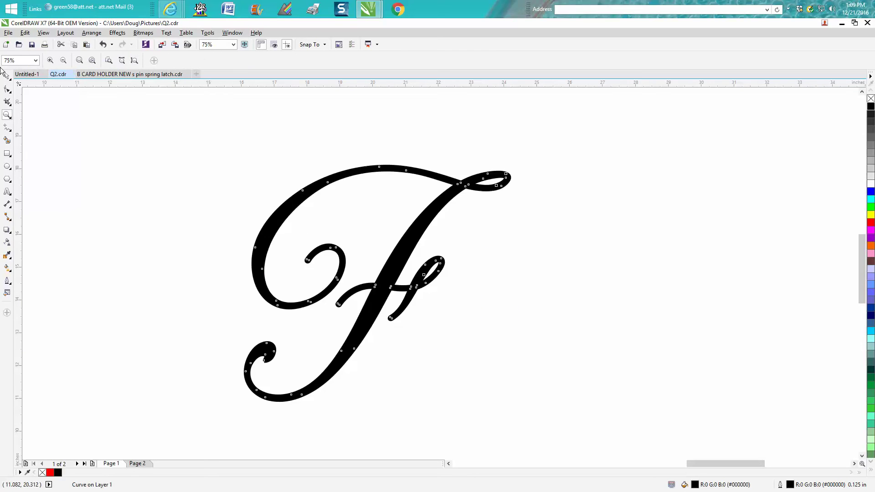
{"action": "left_click", "coordinate": [8, 76]}
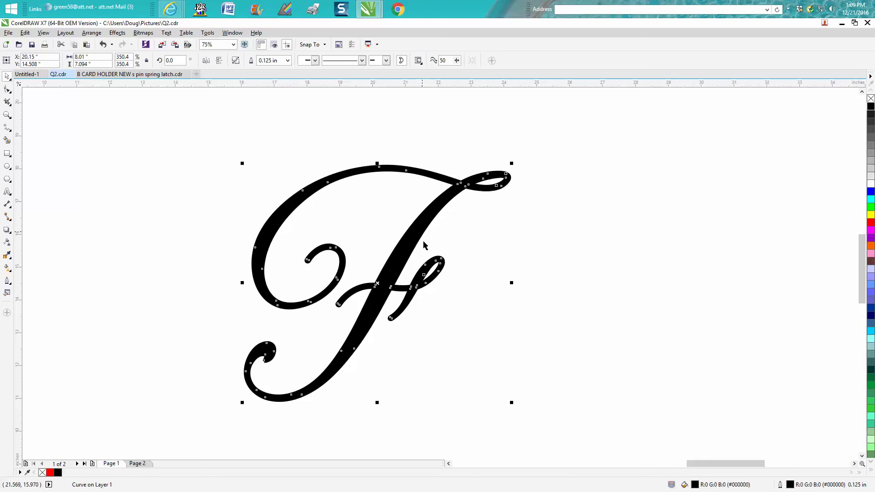
{"action": "left_click", "coordinate": [871, 98]}
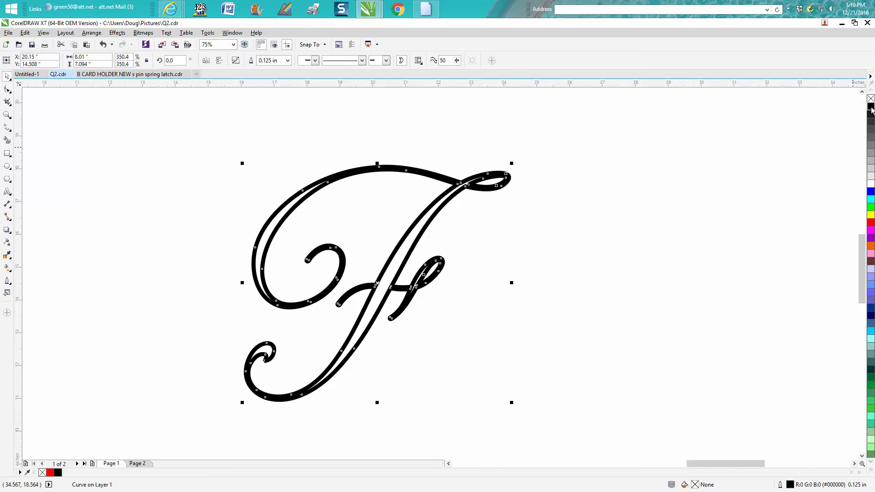
{"action": "right_click", "coordinate": [870, 99]}
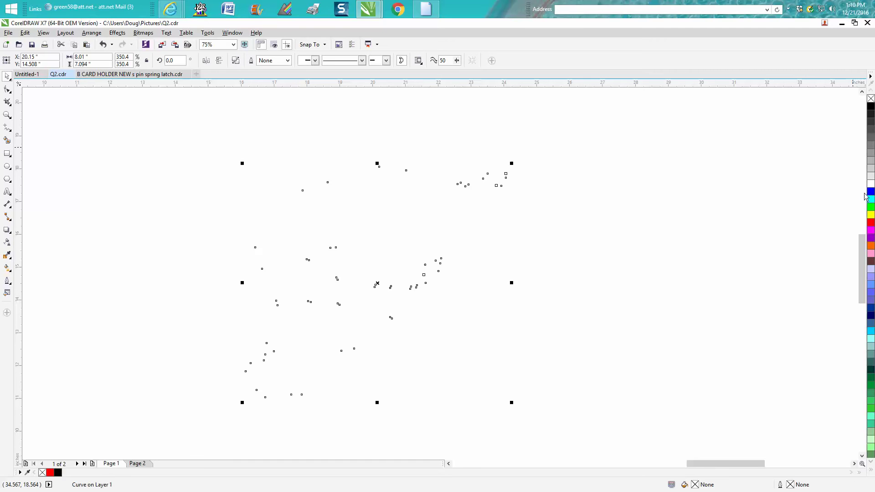
{"action": "right_click", "coordinate": [871, 222]}
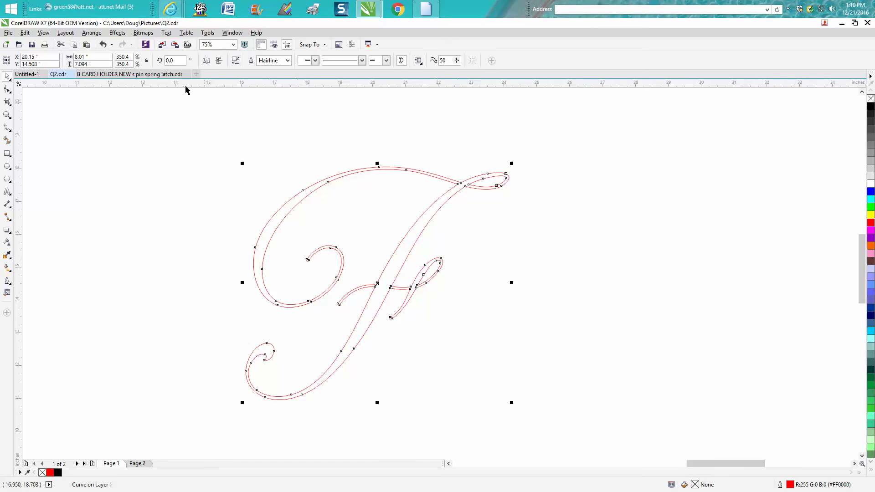
Apply an inside contour to the F, trying offsets of 0.002" and 0.005"
{"action": "left_click", "coordinate": [117, 33]}
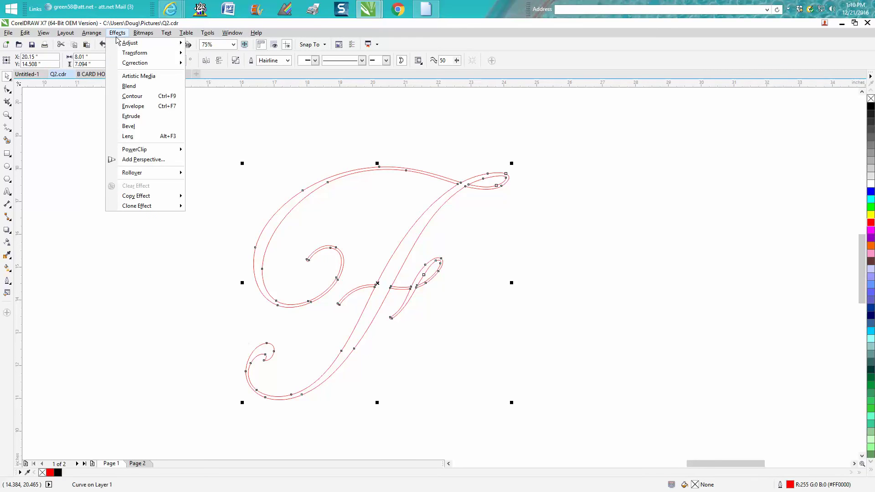
{"action": "left_click", "coordinate": [132, 96]}
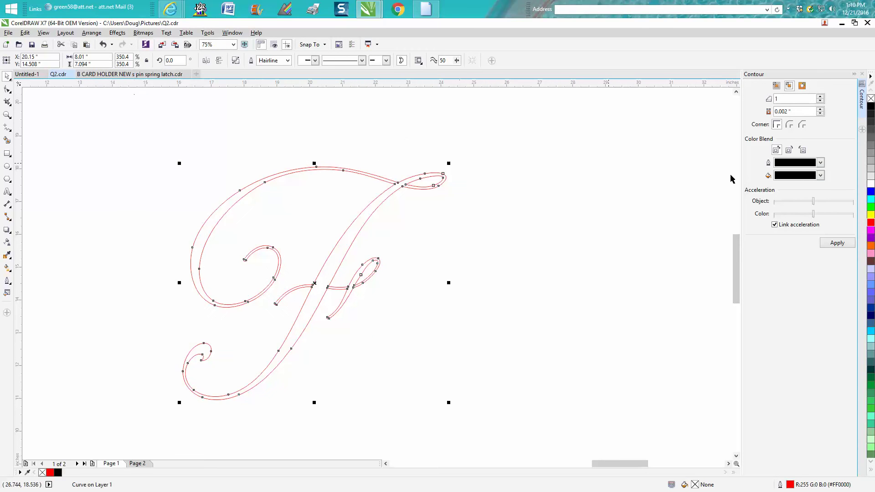
{"action": "left_click", "coordinate": [790, 86]}
{"action": "left_click", "coordinate": [838, 243]}
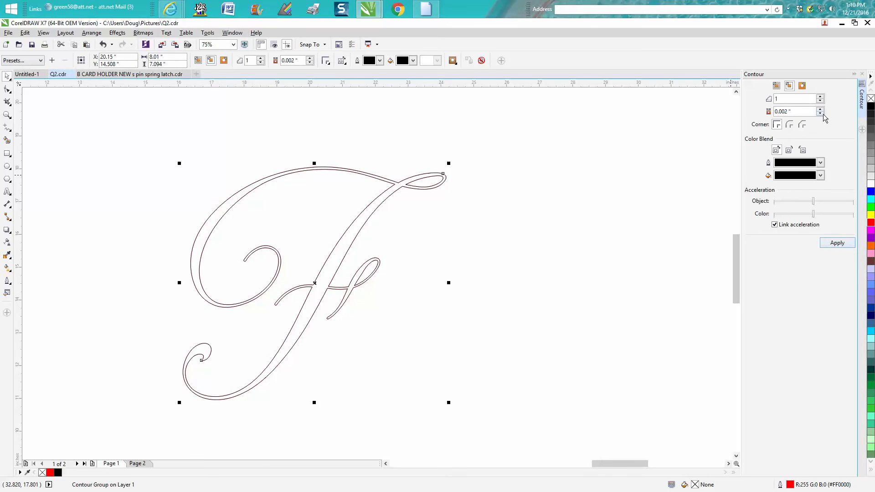
{"action": "double_click", "coordinate": [776, 112]}
{"action": "type", "text": ".0"}
{"action": "left_click", "coordinate": [837, 244]}
Try a 0.05" contour offset, then undo the contour trials entirely
{"action": "left_click_drag", "start_coordinate": [790, 110], "coordinate": [754, 109]}
{"action": "type", "text": "."}
{"action": "left_click", "coordinate": [838, 243]}
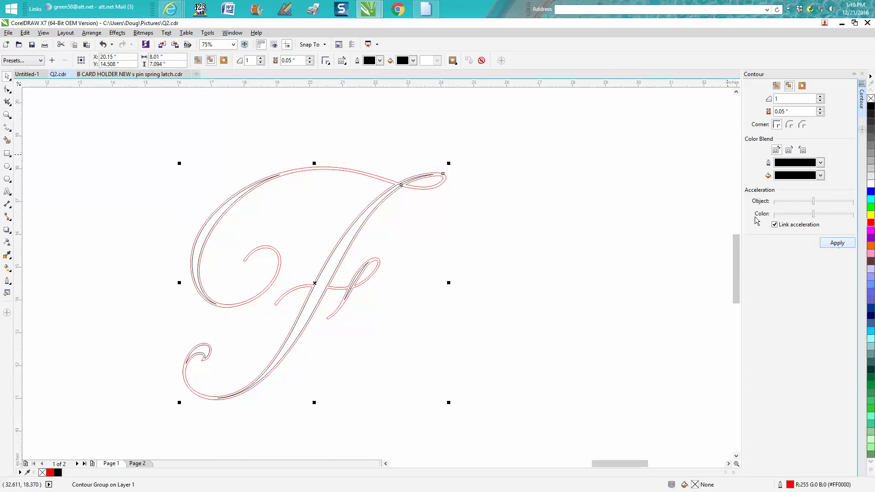
{"action": "left_click", "coordinate": [111, 44]}
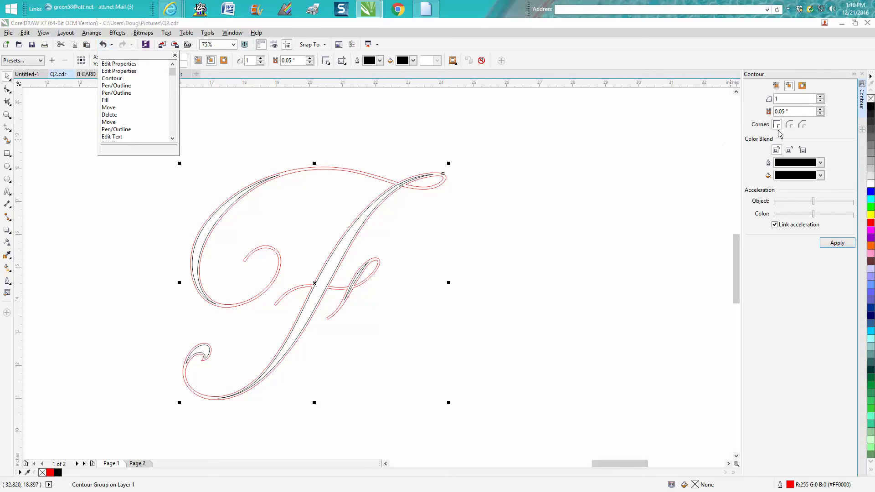
{"action": "left_click", "coordinate": [103, 45]}
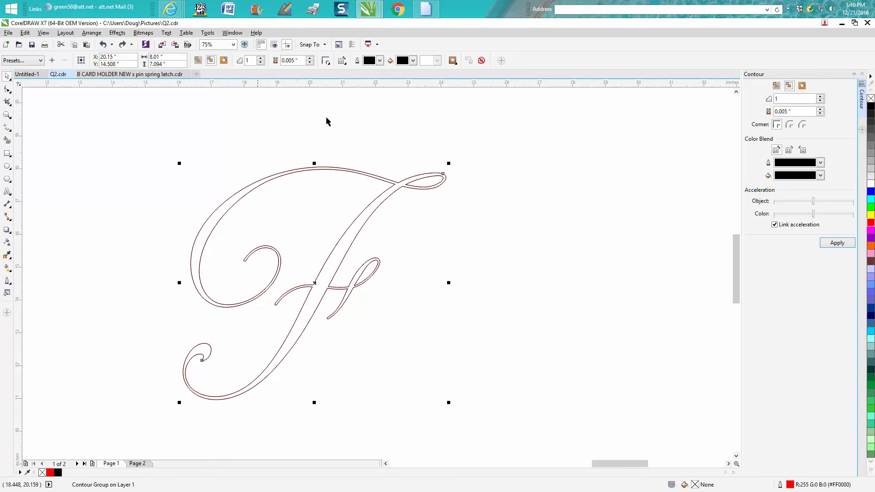
{"action": "left_click", "coordinate": [104, 45]}
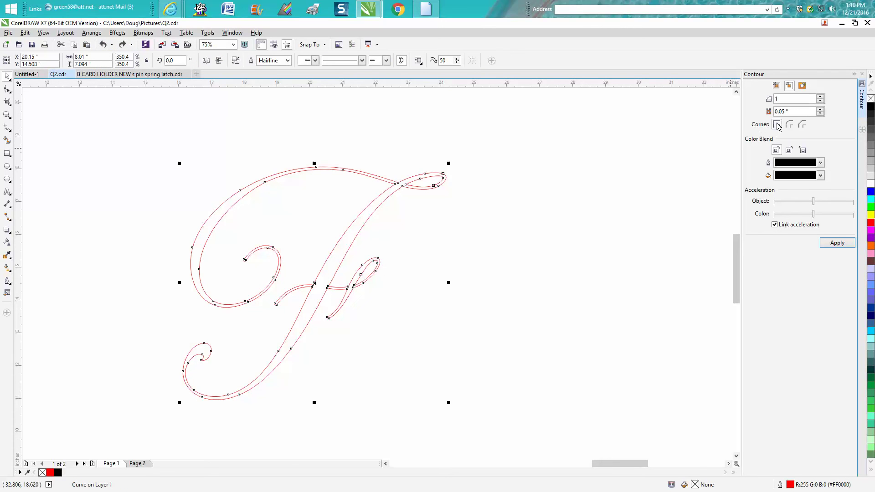
Apply a 0.03" inside contour to the F and zoom in on its top loop
{"action": "left_click_drag", "start_coordinate": [795, 112], "coordinate": [754, 103]}
{"action": "type", "text": ".03"}
{"action": "left_click", "coordinate": [839, 245]}
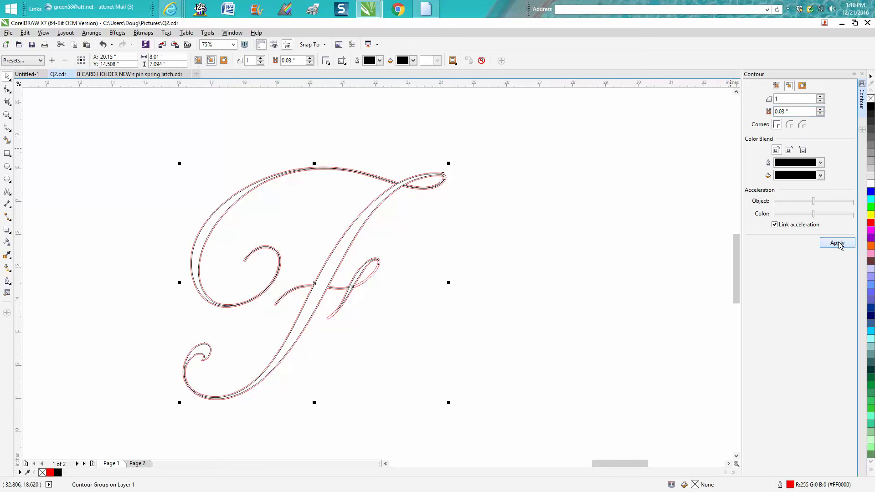
{"action": "left_click", "coordinate": [7, 115]}
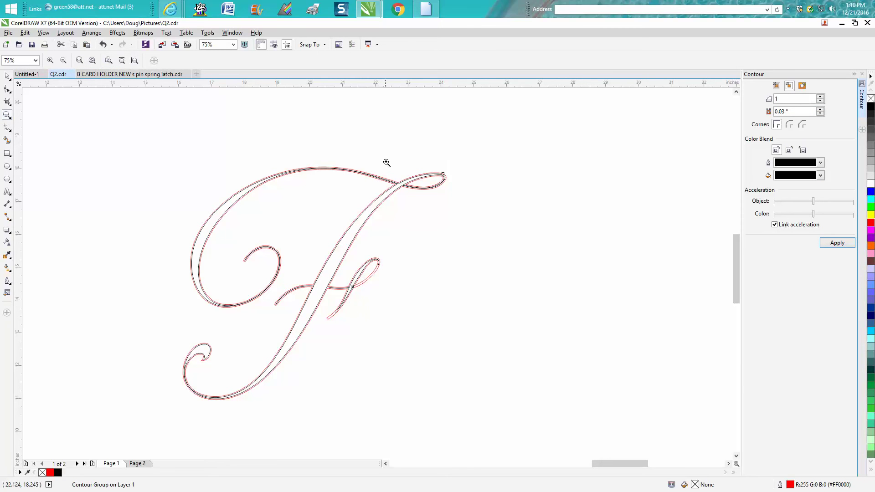
{"action": "left_click_drag", "start_coordinate": [384, 166], "coordinate": [494, 216]}
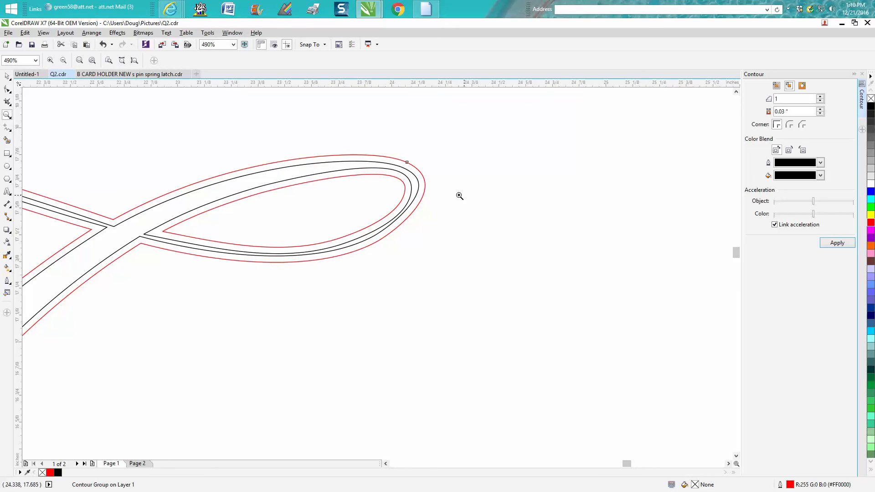
Break the contour group apart, delete the red original outline, and select the thinned F
{"action": "left_click", "coordinate": [8, 76]}
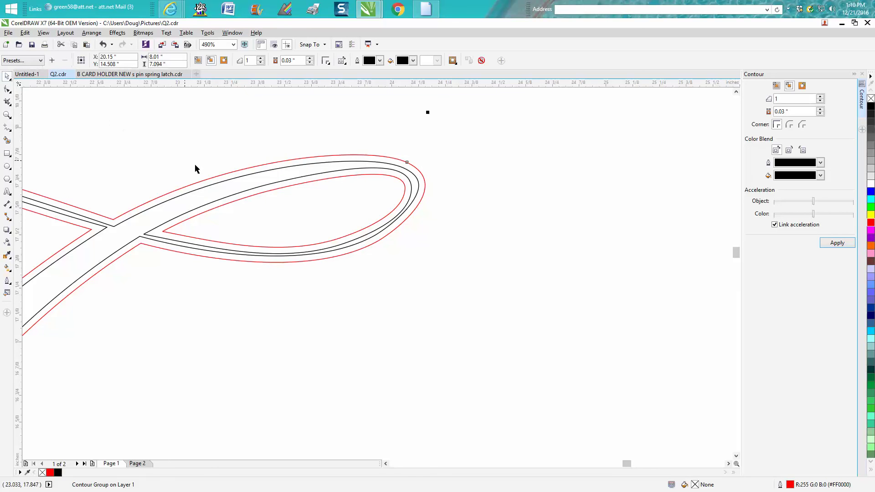
{"action": "left_click", "coordinate": [91, 33]}
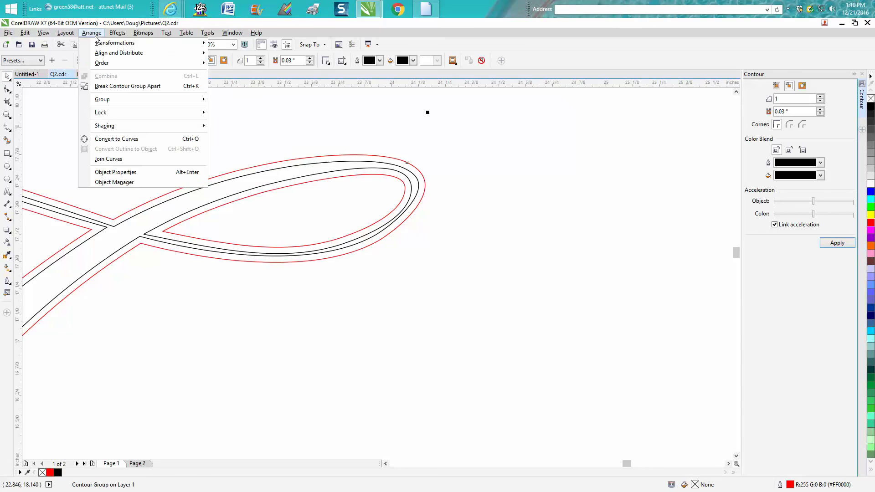
{"action": "left_click", "coordinate": [116, 87]}
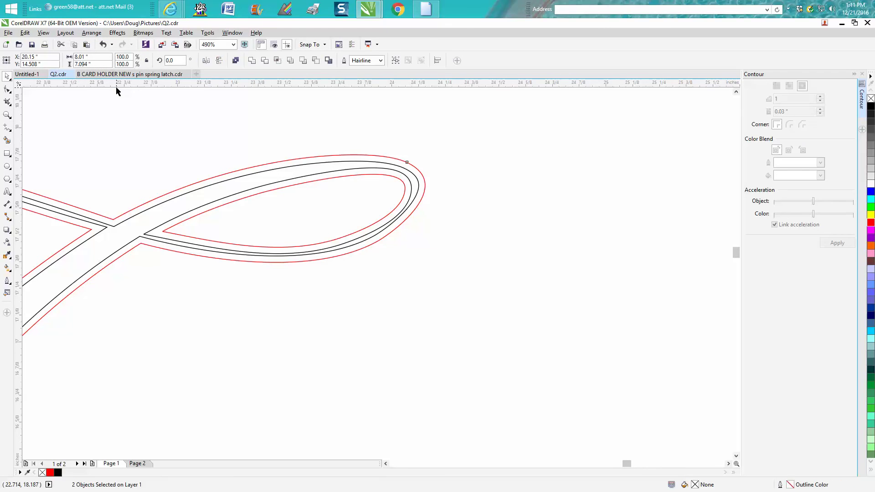
{"action": "left_click", "coordinate": [237, 163]}
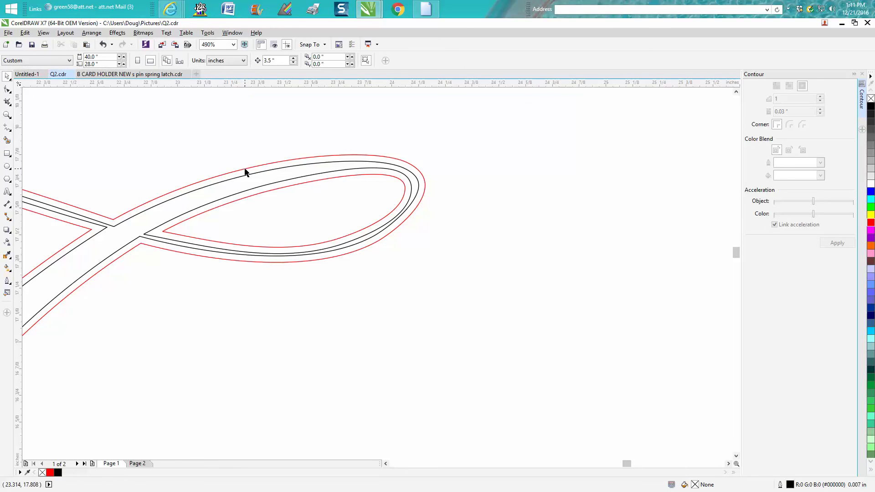
{"action": "left_click", "coordinate": [244, 168]}
{"action": "key", "text": "Delete"}
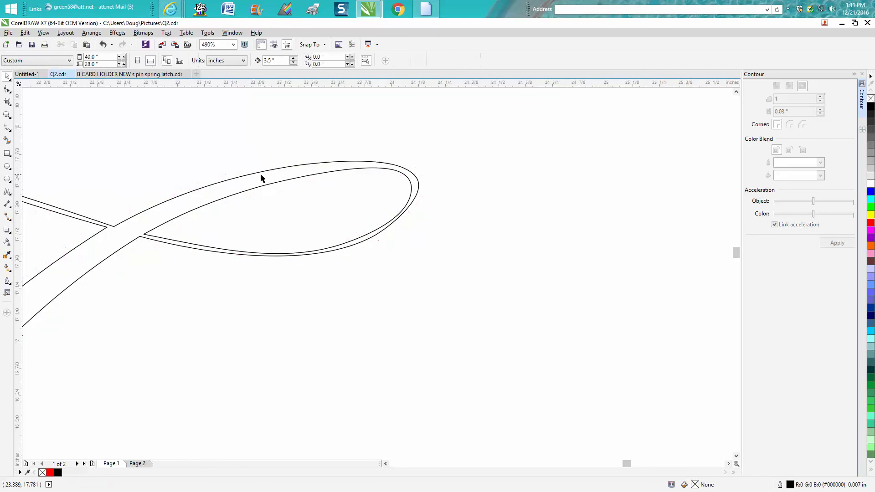
{"action": "scroll", "coordinate": [280, 193], "scroll_direction": "down", "scroll_amount": 10}
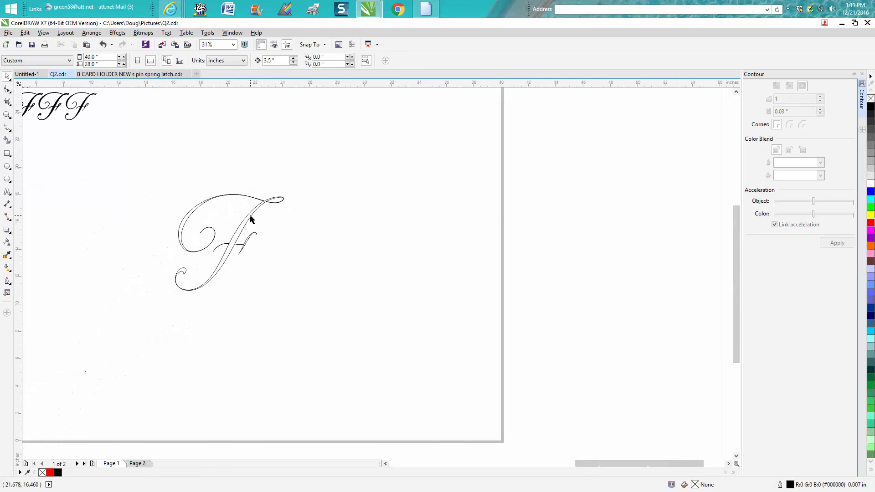
{"action": "left_click", "coordinate": [250, 220]}
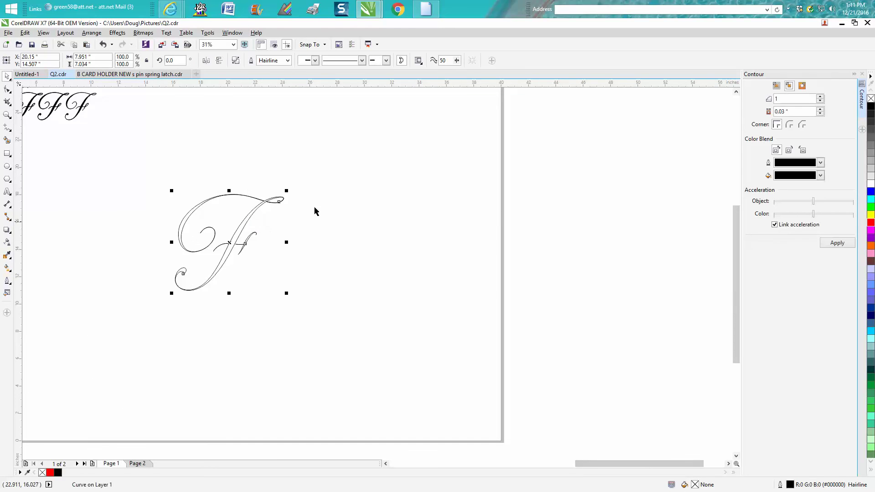
Fill the thinned F solid black and zoom in closely on its crossbar
{"action": "left_click", "coordinate": [870, 106]}
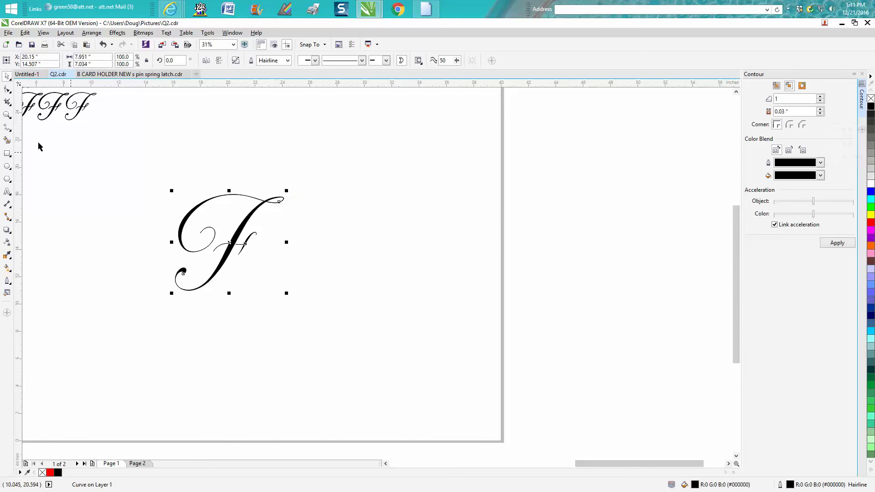
{"action": "left_click", "coordinate": [7, 115]}
{"action": "left_click_drag", "start_coordinate": [160, 186], "coordinate": [333, 290]}
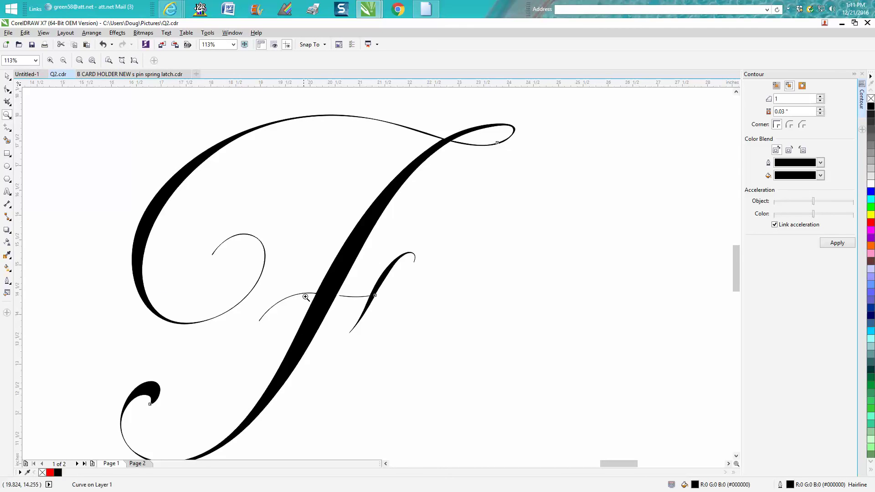
{"action": "left_click_drag", "start_coordinate": [328, 279], "coordinate": [437, 332]}
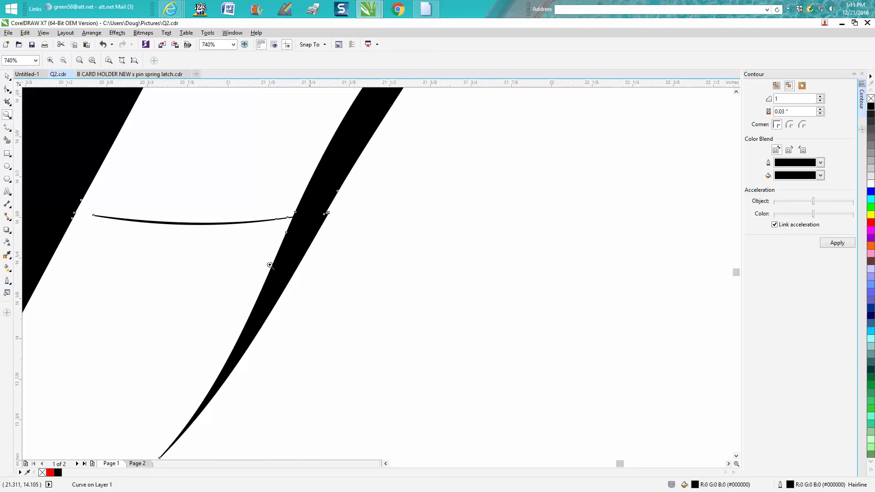
Zoom out to compare the black F with the engraved sign photo and font samples
{"action": "scroll", "coordinate": [319, 237], "scroll_direction": "down", "scroll_amount": 3}
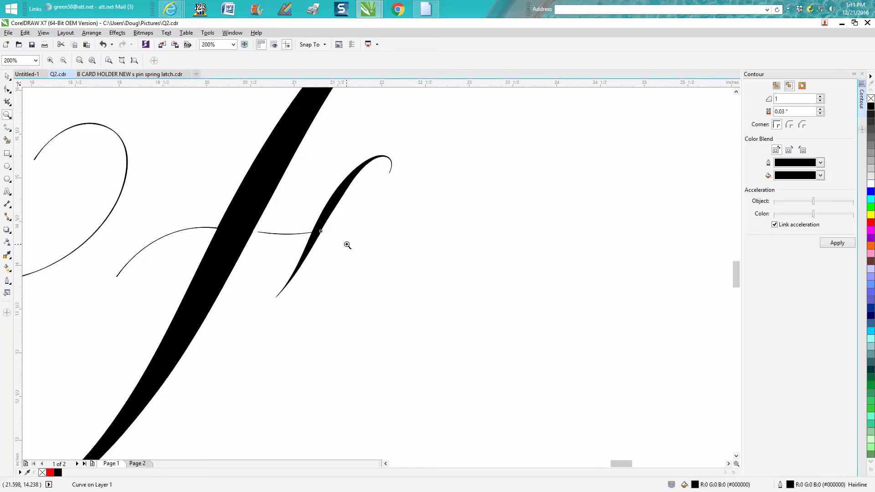
{"action": "scroll", "coordinate": [347, 246], "scroll_direction": "down", "scroll_amount": 1}
{"action": "scroll", "coordinate": [348, 245], "scroll_direction": "down", "scroll_amount": 1}
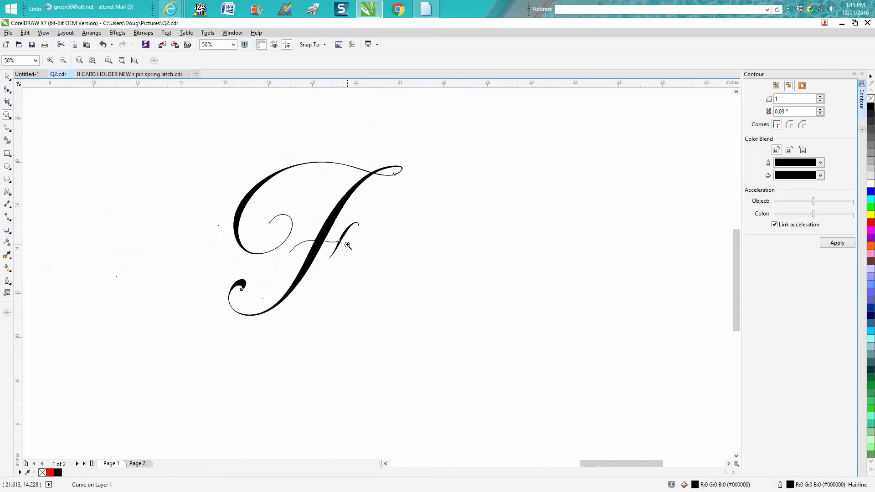
{"action": "scroll", "coordinate": [382, 258], "scroll_direction": "down", "scroll_amount": 2}
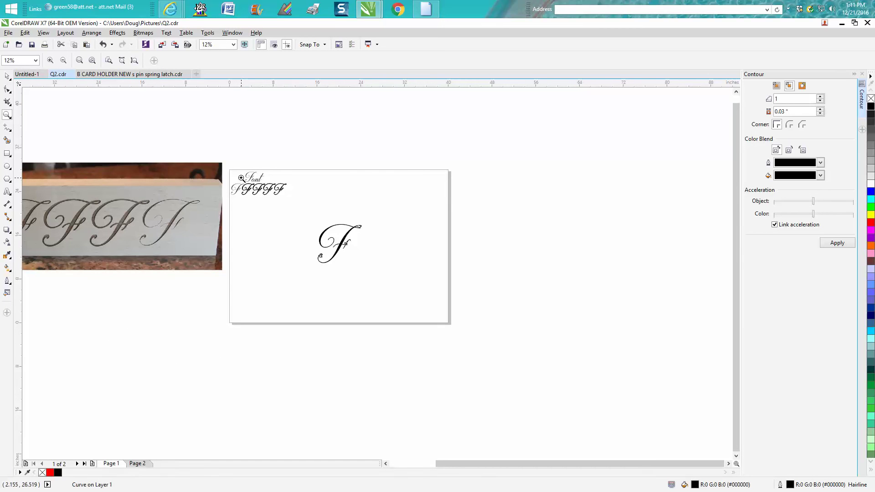
{"action": "left_click_drag", "start_coordinate": [228, 177], "coordinate": [309, 213]}
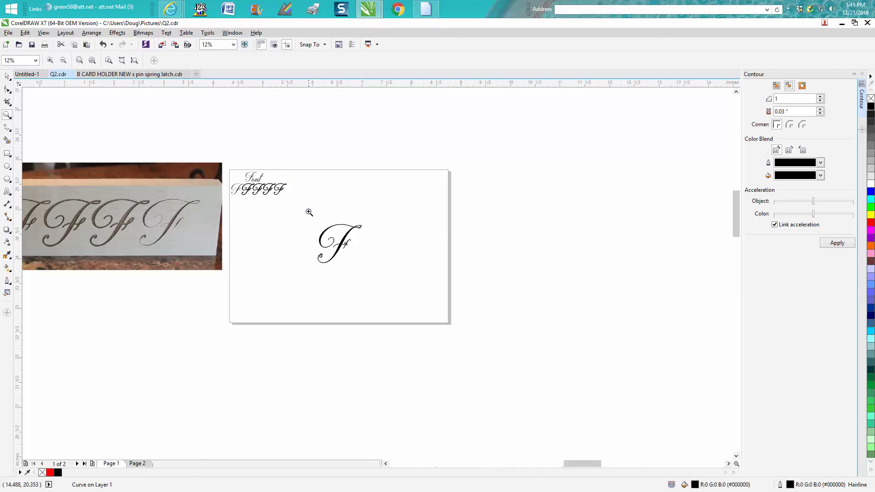